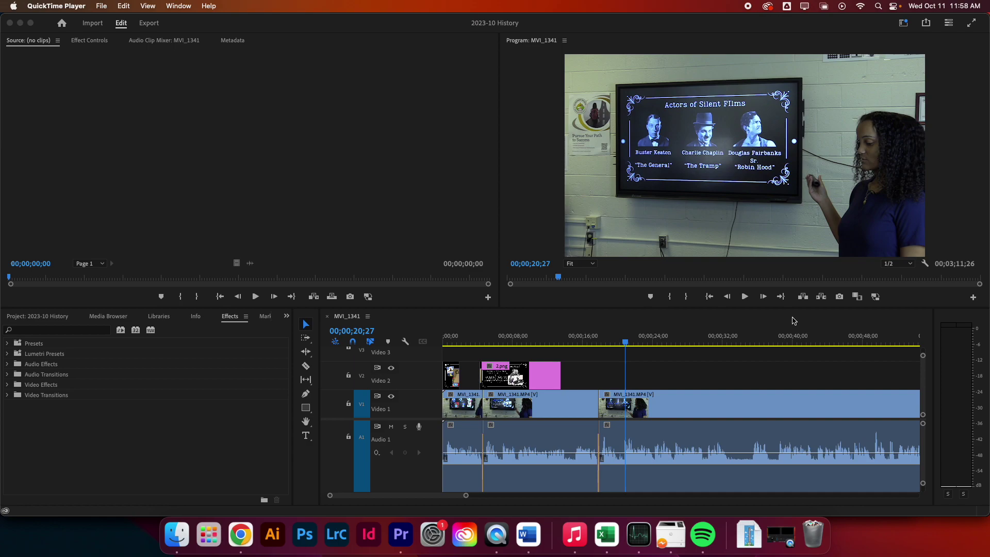
# Switch to the Color workspace to show the Lumetri Scopes and Lumetri Color controls
pyautogui.click(477, 213)
pyautogui.click(330, 6)
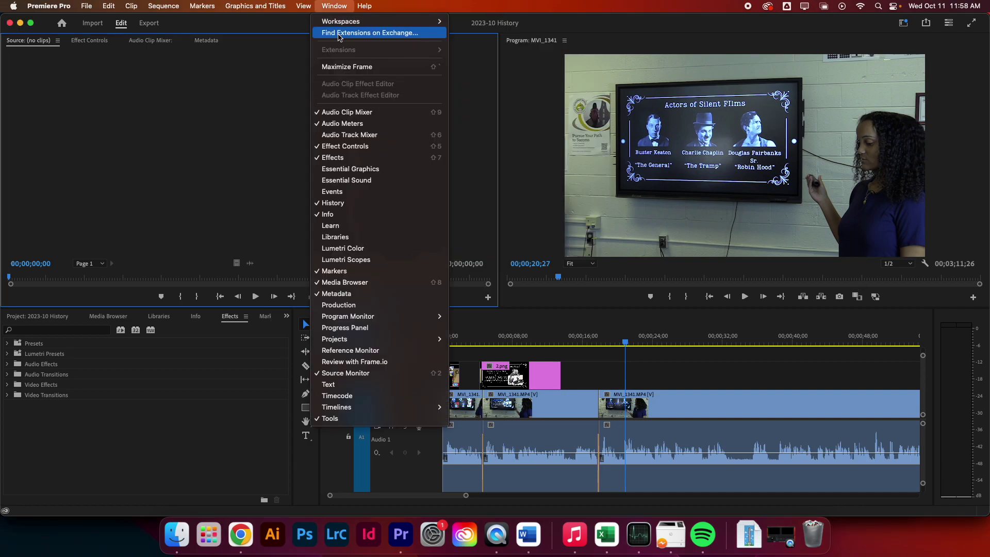
pyautogui.moveTo(412, 21)
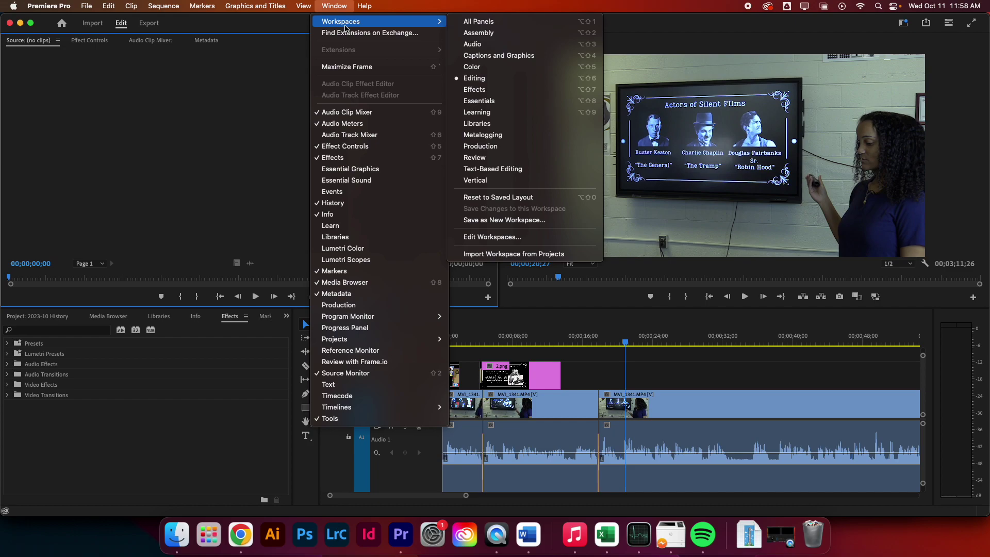
pyautogui.click(509, 71)
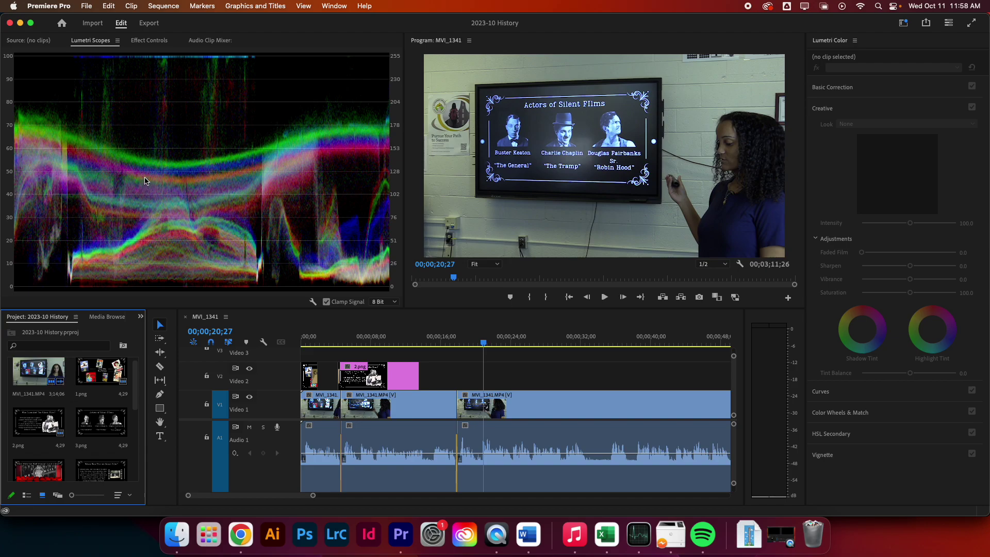
pyautogui.click(165, 146)
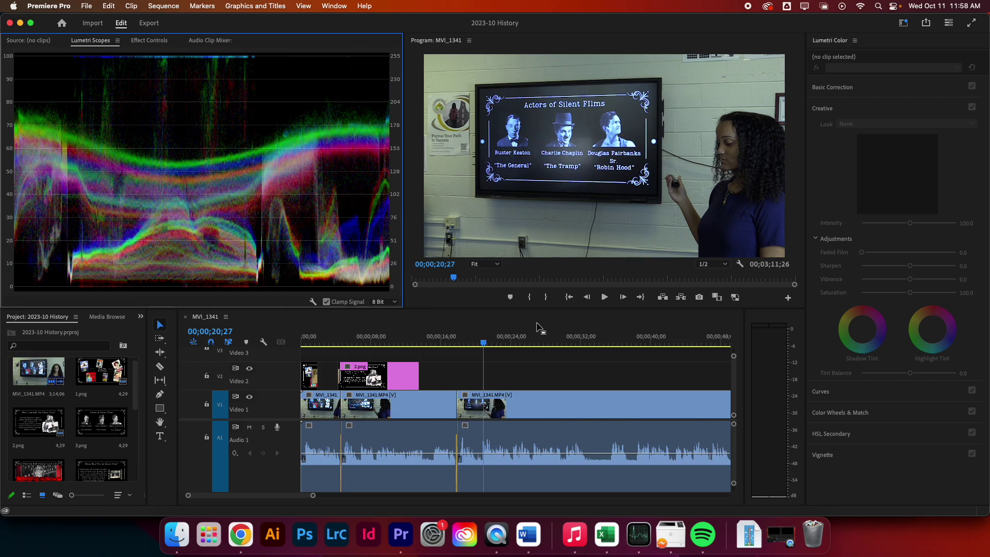
# Move the playhead to 00;00;22;24 on the third clip and expand its Basic Correction settings
pyautogui.click(525, 344)
pyautogui.moveTo(524, 344); pyautogui.dragTo(499, 343)
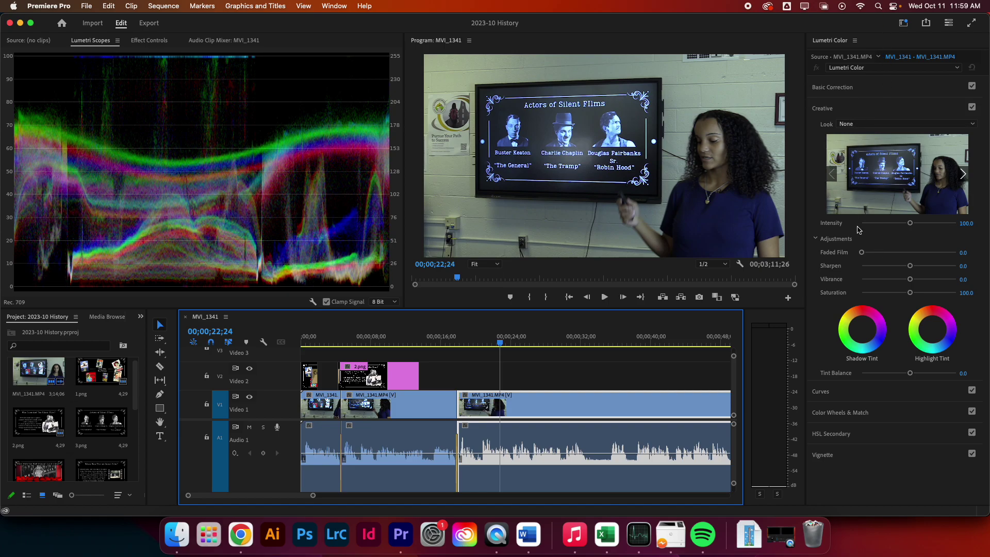
pyautogui.click(913, 89)
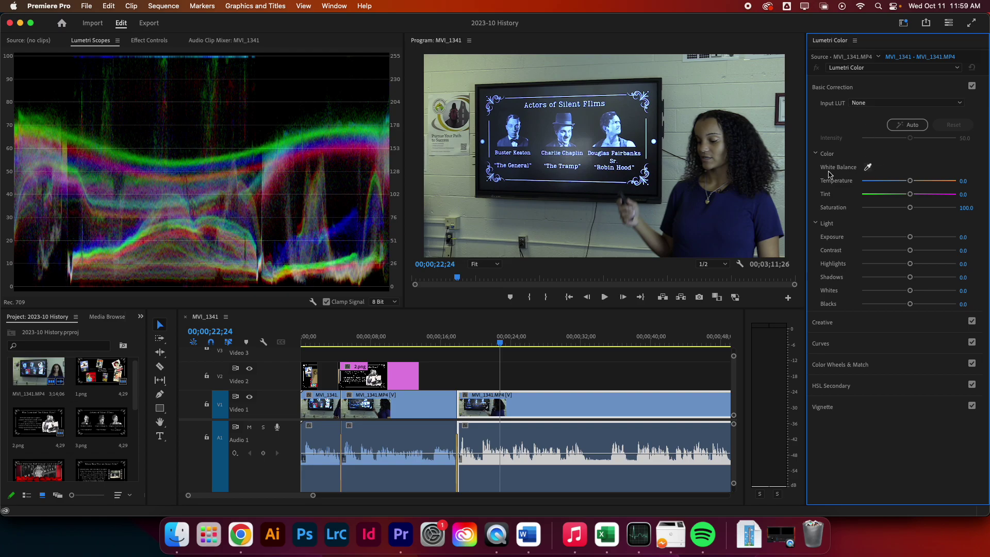
# Try sampling the clip's white balance from the wall and from the white poster beside the screen
pyautogui.click(868, 167)
pyautogui.click(617, 67)
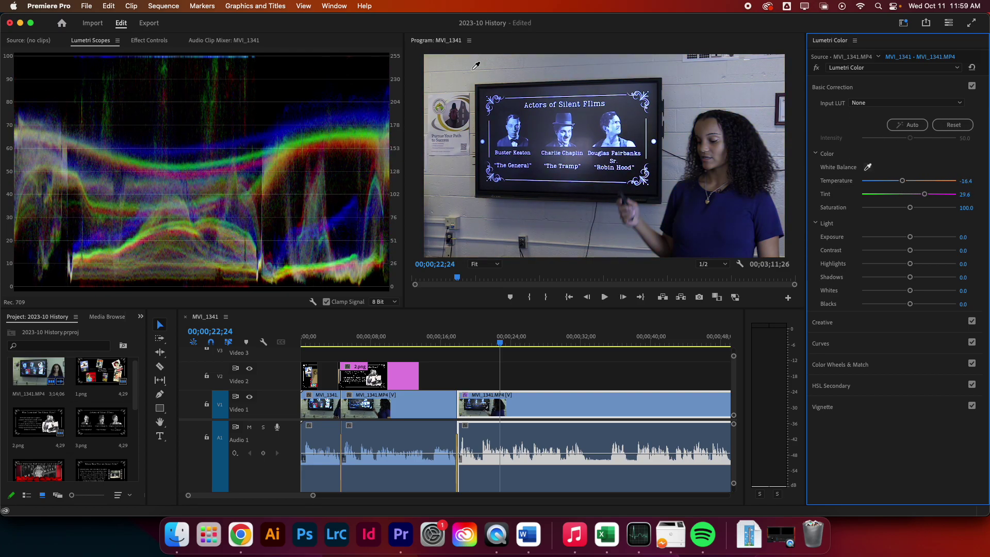
pyautogui.click(458, 129)
pyautogui.click(460, 139)
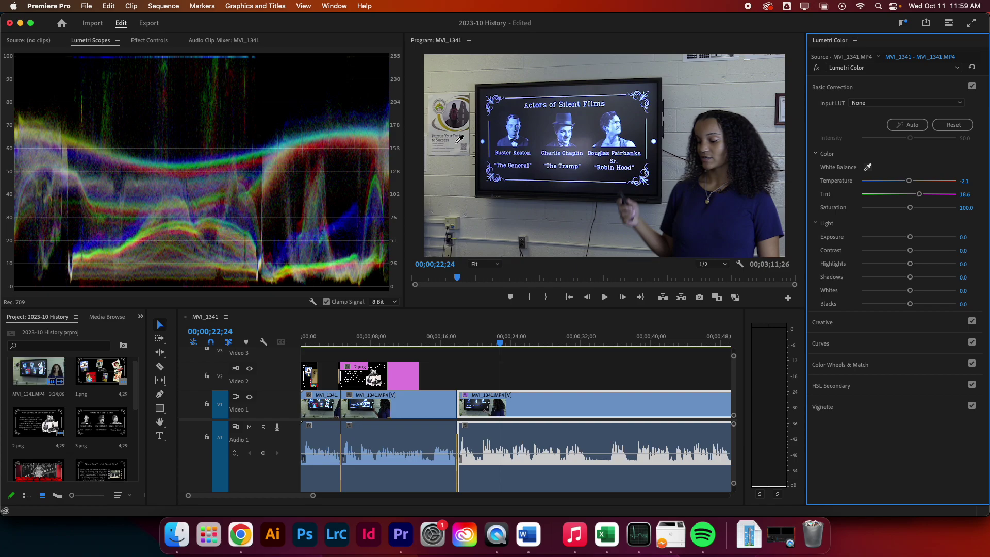
pyautogui.click(458, 139)
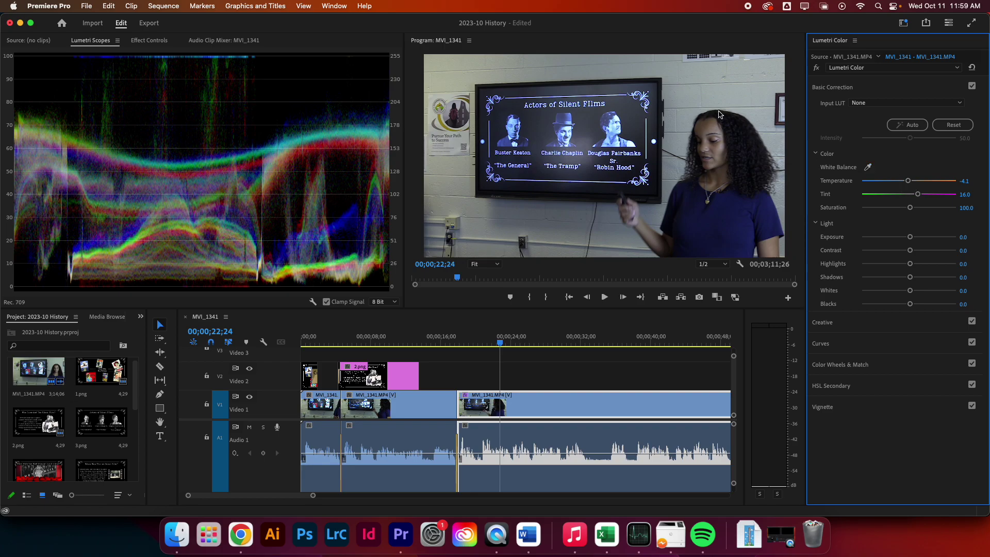
# Reset the white balance and resample it from the wall above the screen, reaching Temperature 9.5 and Tint 22.5
pyautogui.click(867, 166)
pyautogui.click(758, 94)
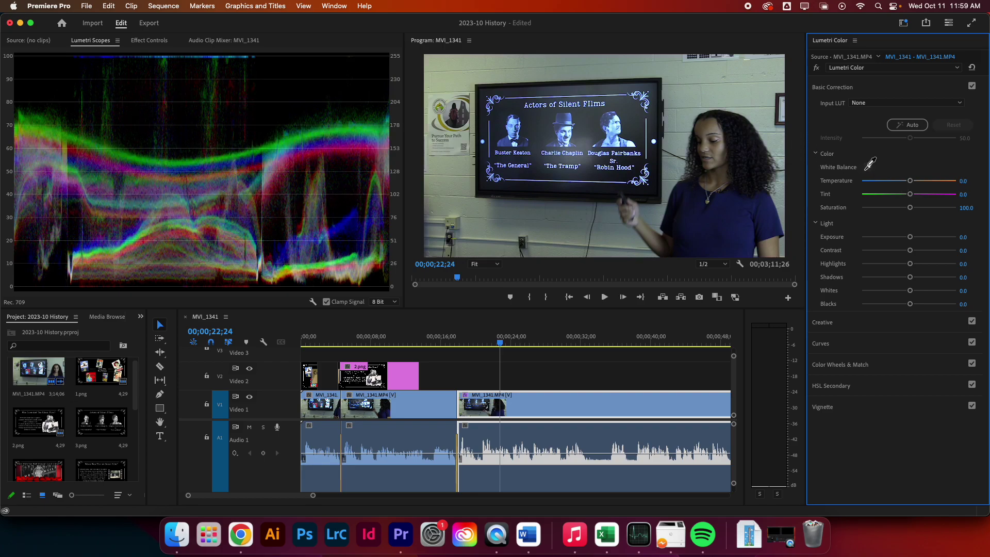
pyautogui.moveTo(757, 95); pyautogui.dragTo(602, 67)
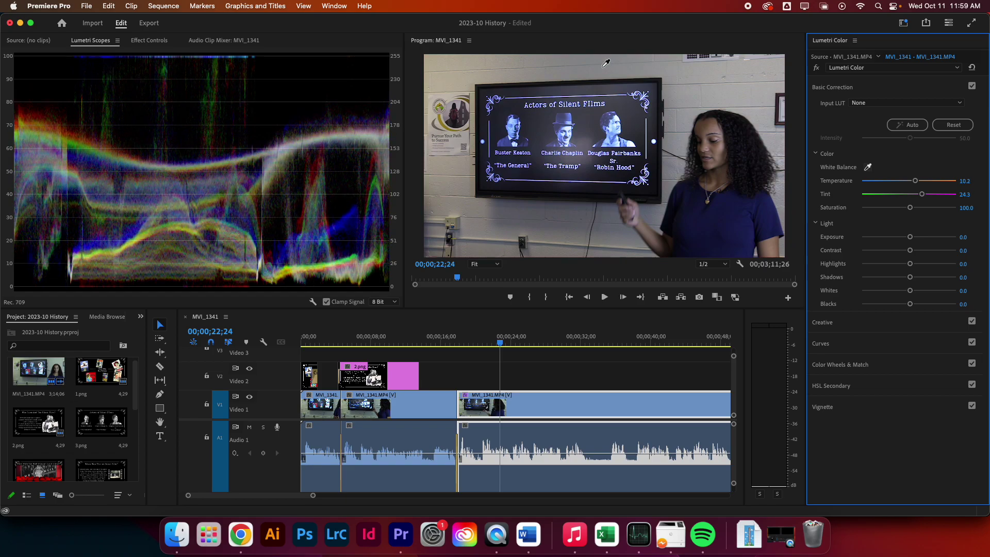
pyautogui.moveTo(606, 63); pyautogui.dragTo(650, 63)
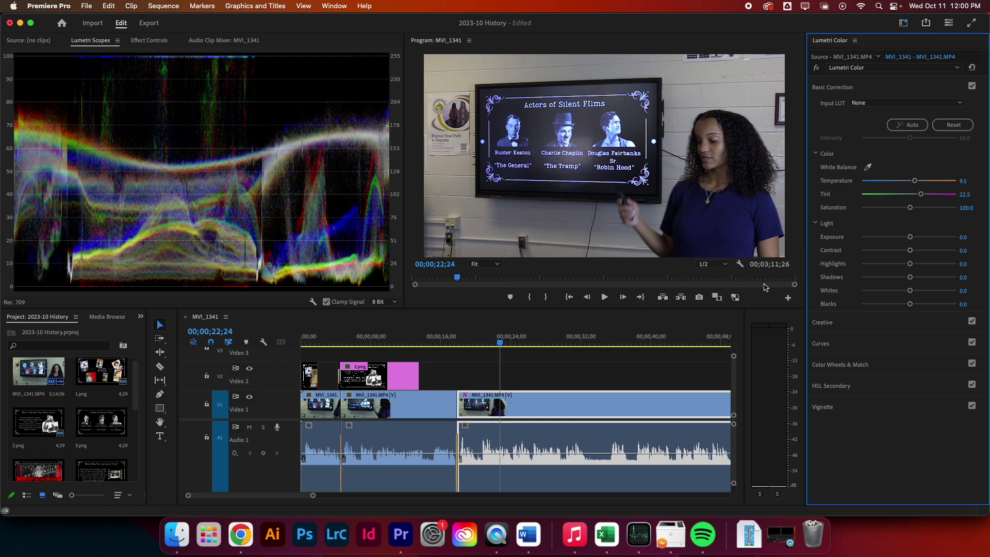
# Try the Blacks at 7.6 and -1.1, and reset them to 0
pyautogui.moveTo(910, 304); pyautogui.dragTo(913, 305)
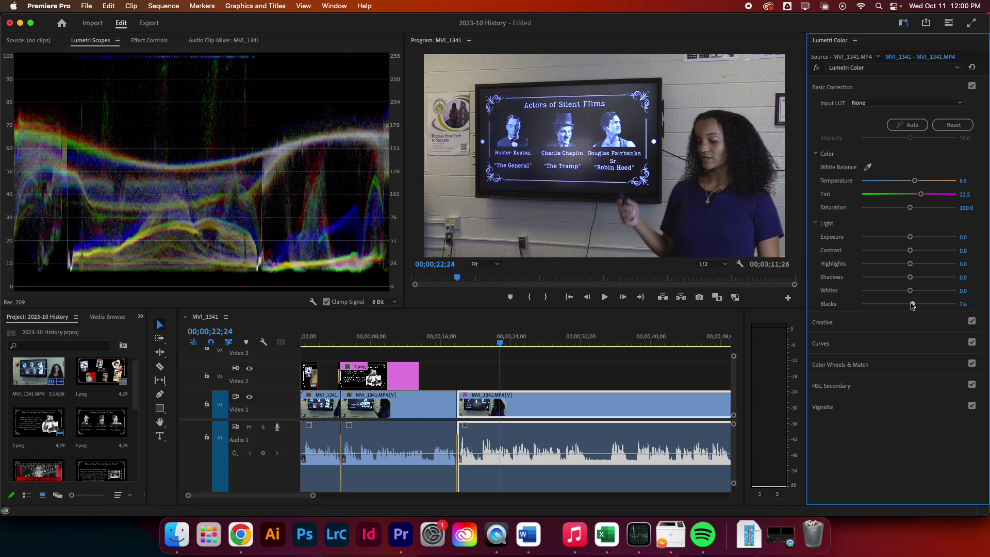
pyautogui.moveTo(912, 306); pyautogui.dragTo(908, 304)
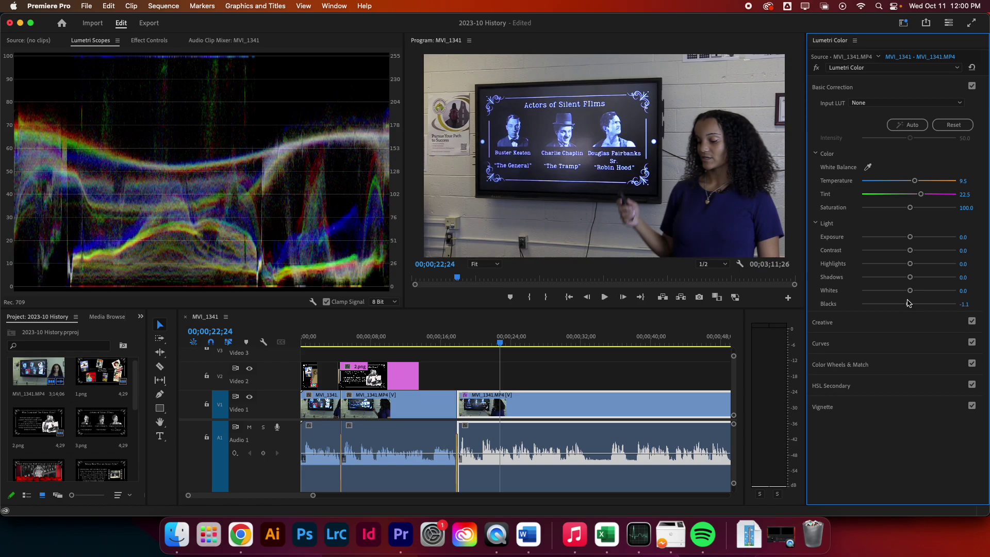
pyautogui.doubleClick(908, 304)
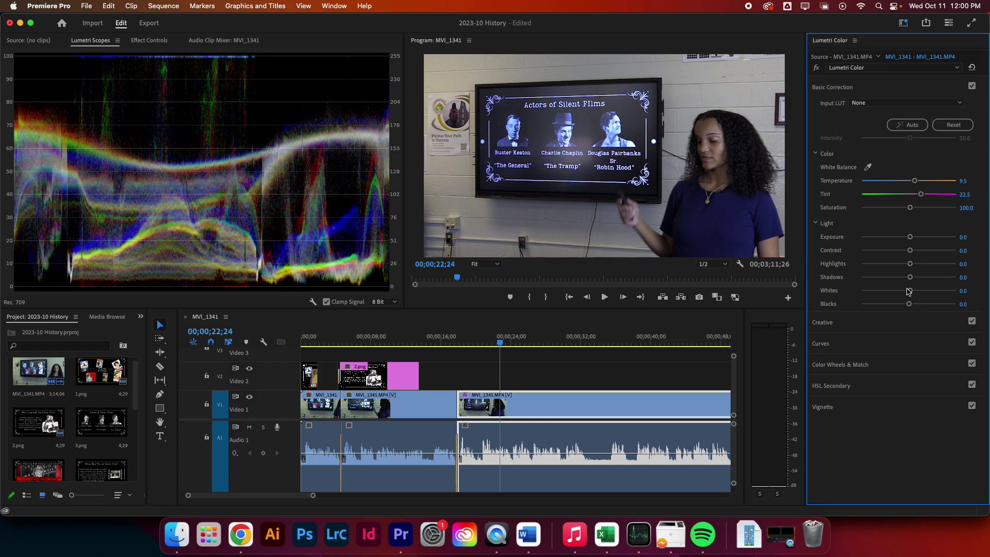
# Try Whites 70.7, Shadows -15.2, Highlights 21.7 and Contrast 5.4, and undo these light adjustments
pyautogui.moveTo(910, 292); pyautogui.dragTo(943, 291)
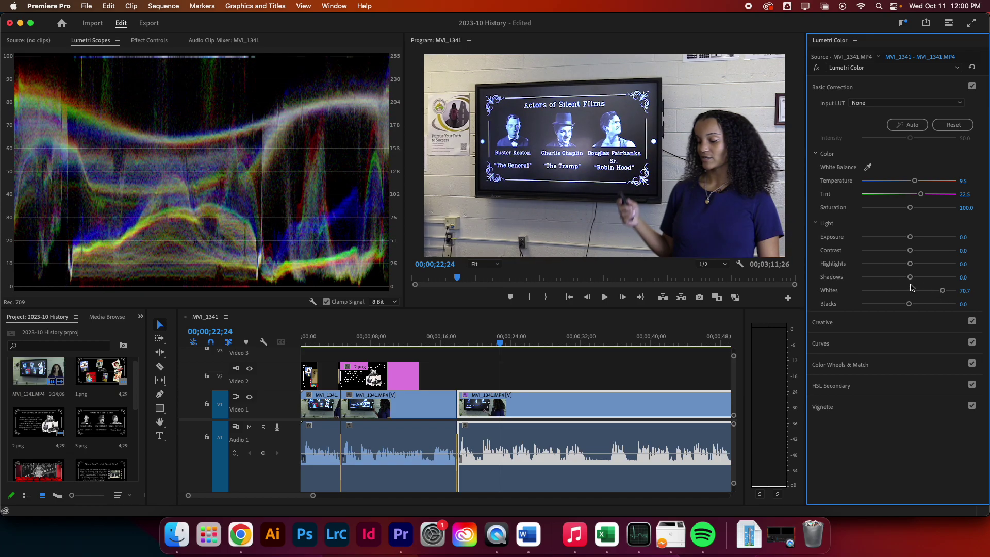
pyautogui.moveTo(909, 277); pyautogui.dragTo(911, 253)
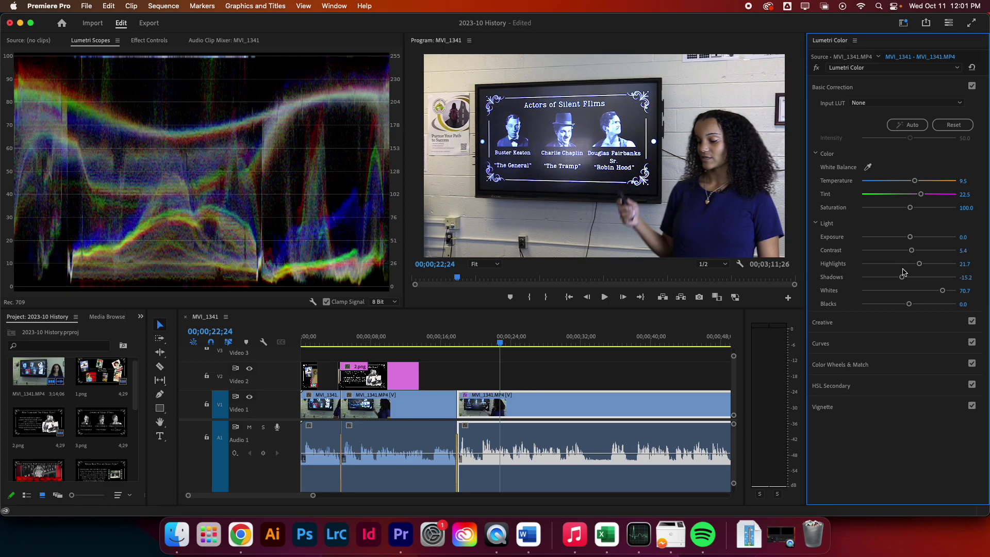
pyautogui.press('super+z')
pyautogui.press('super+z')
pyautogui.press('super+z')
pyautogui.press('super+z')
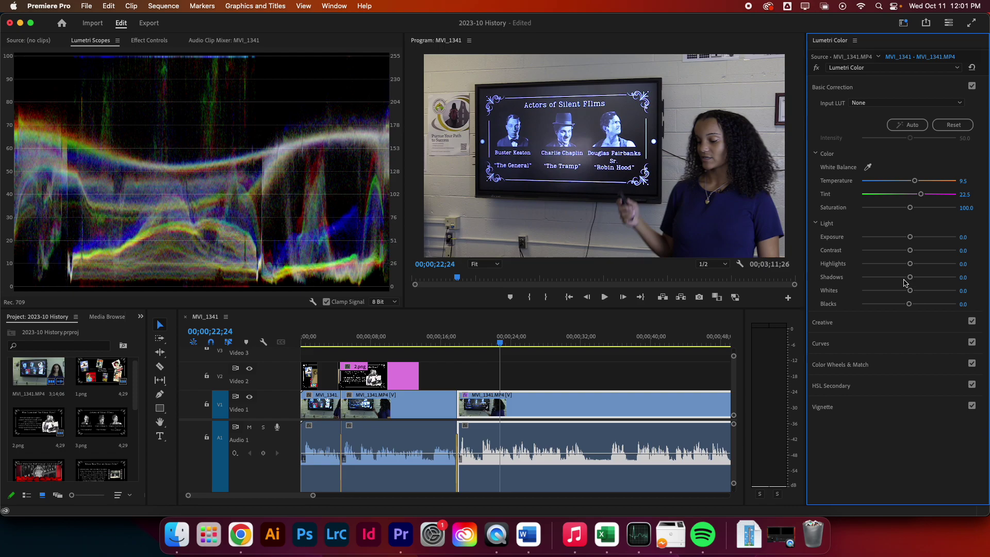
# Set the clip's Exposure to 1.1, Whites to 16.3, Highlights to 10.9 and Shadows to 1.1, keeping Blacks at 0
pyautogui.moveTo(910, 237); pyautogui.dragTo(919, 237)
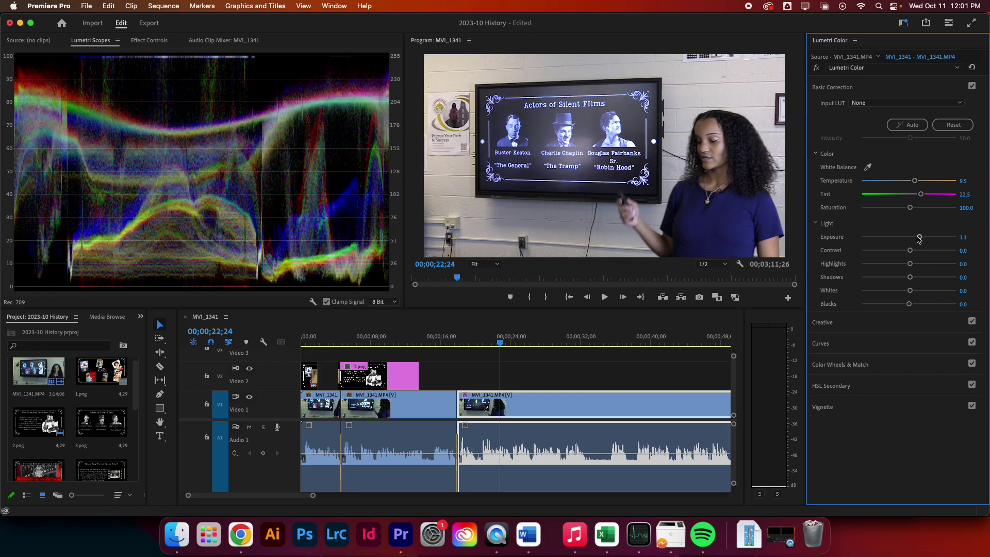
pyautogui.moveTo(909, 305); pyautogui.dragTo(914, 267)
pyautogui.doubleClick(908, 305)
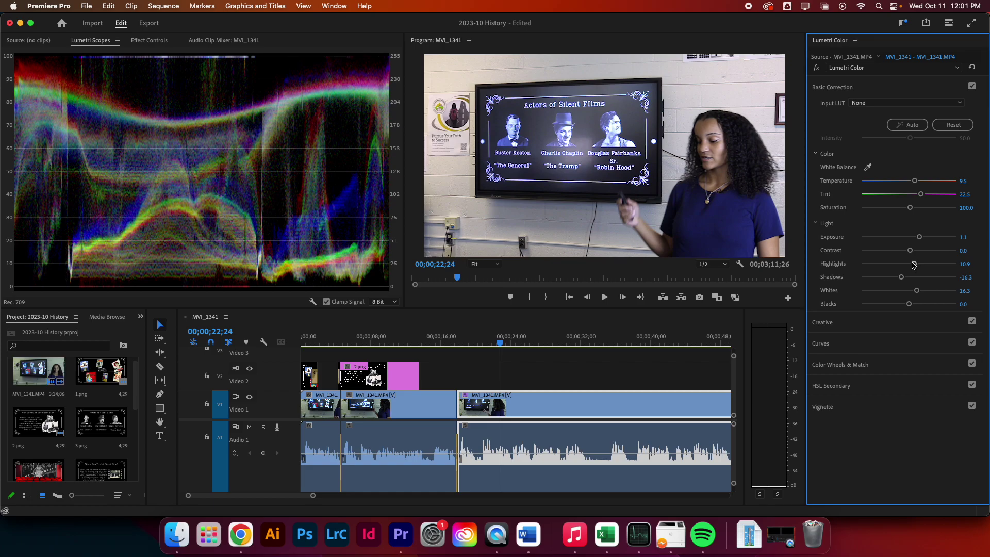
pyautogui.moveTo(913, 263)
pyautogui.mouseDown()
pyautogui.moveTo(909, 279)
pyautogui.moveTo(914, 263)
pyautogui.mouseUp()
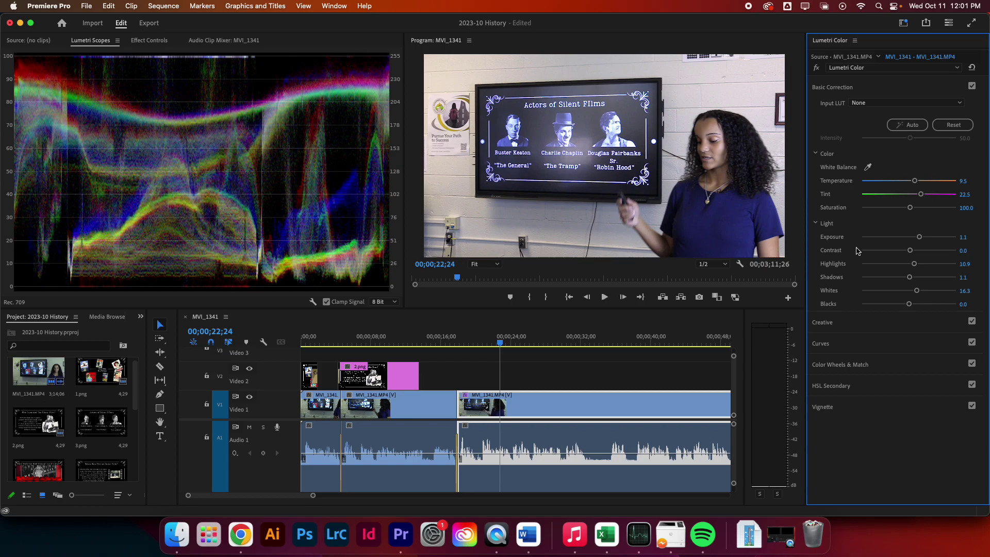
# Expand the Creative settings and apply the Kodak 5205 Fuji 3510 (by Adobe) look to the clip
pyautogui.click(858, 325)
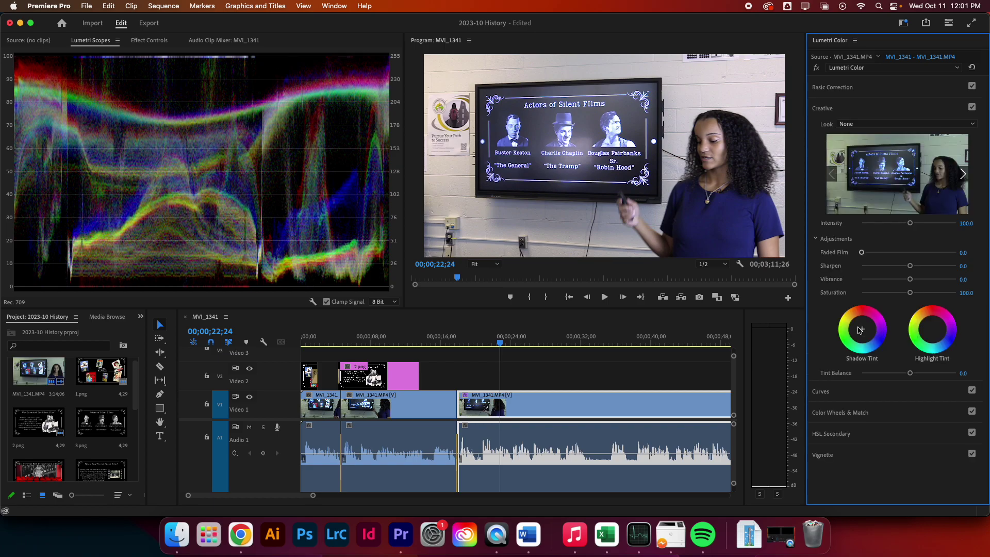
pyautogui.click(847, 125)
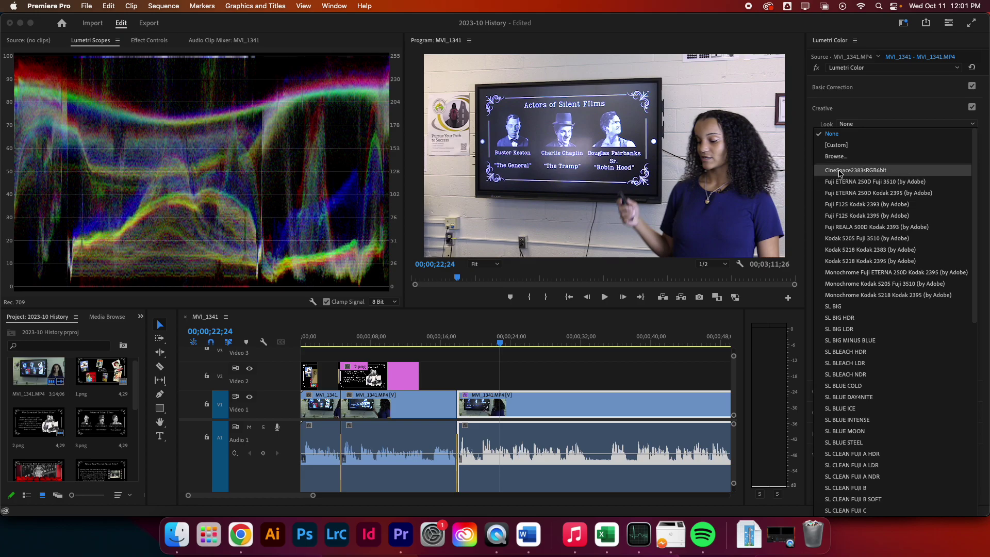
pyautogui.scroll(-5, 855, 291)
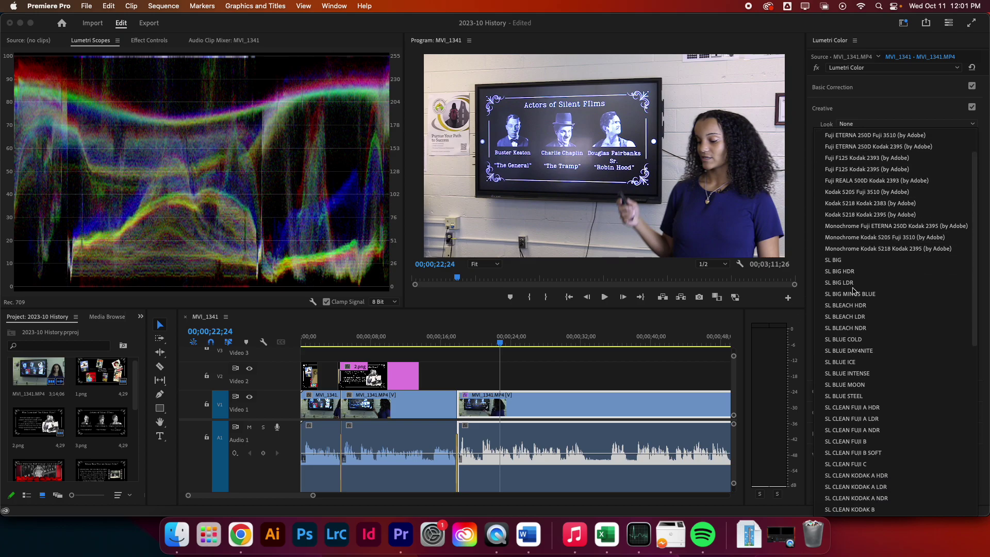
pyautogui.scroll(5, 859, 309)
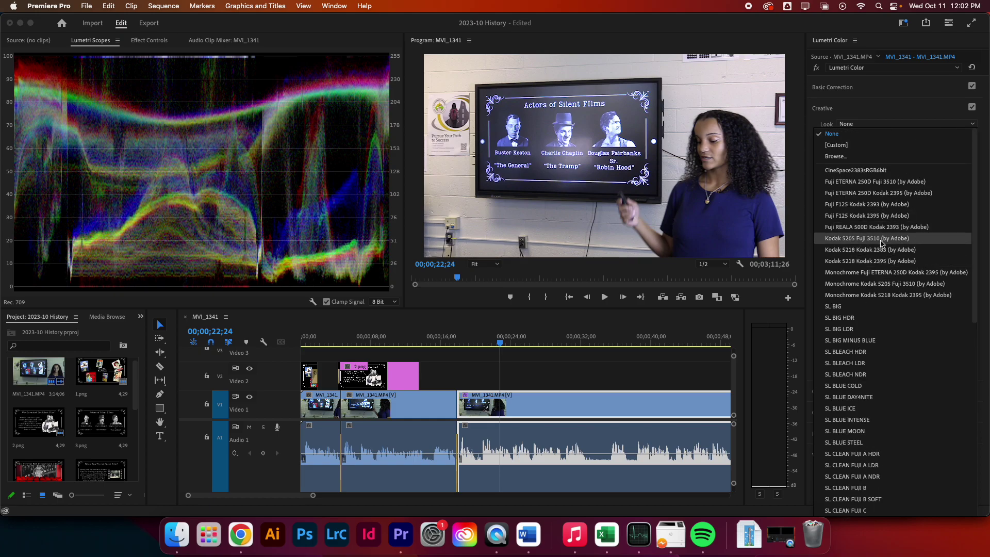
pyautogui.click(876, 240)
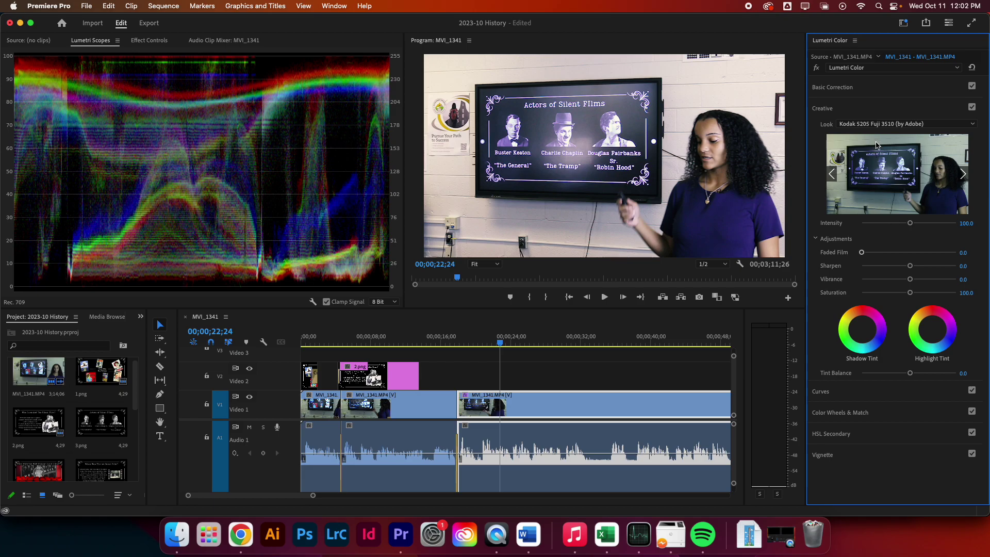
# Try the SL GOLD WESTERN look on the clip, followed by SL GOLD TOBACCO
pyautogui.click(889, 123)
pyautogui.scroll(-10, 883, 170)
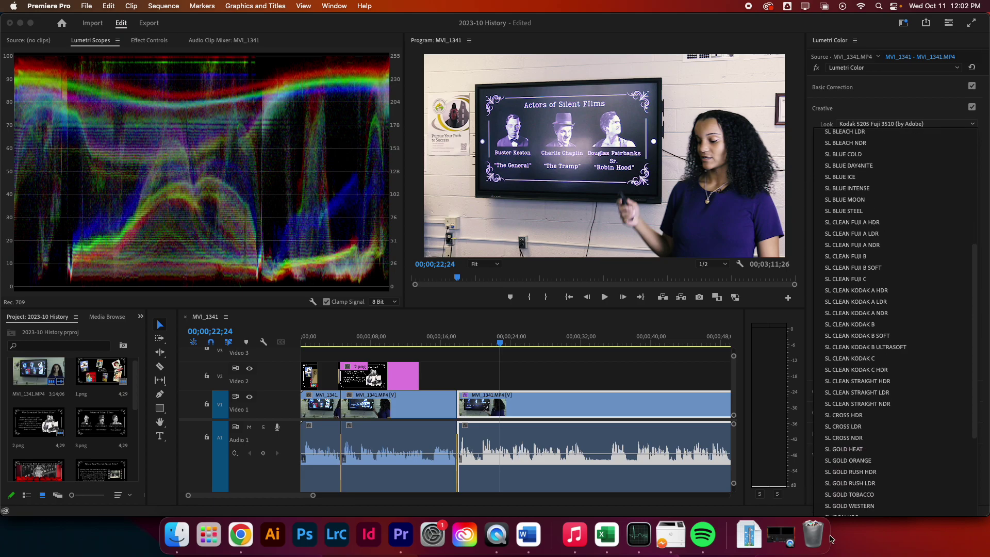
pyautogui.scroll(-1, 871, 490)
pyautogui.click(867, 495)
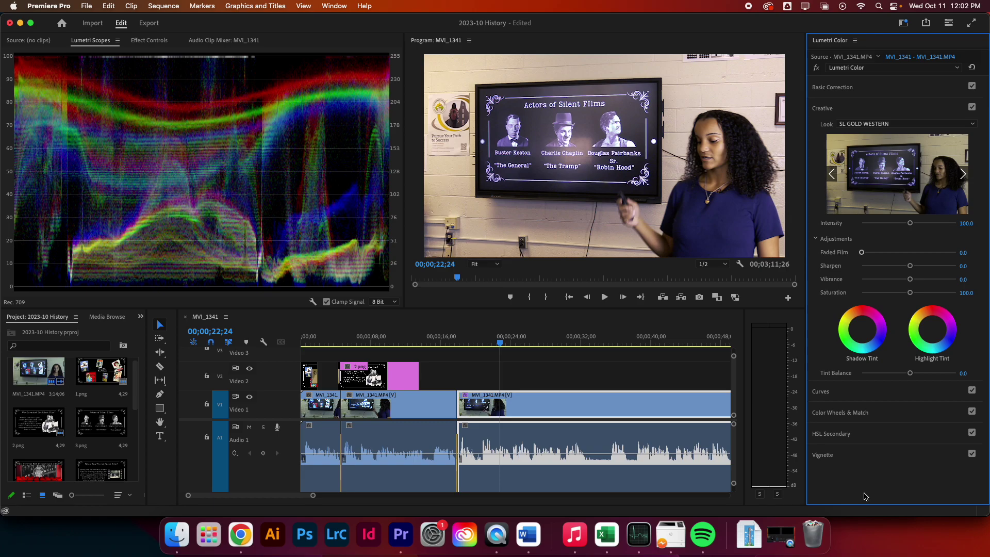
pyautogui.click(865, 124)
pyautogui.click(856, 341)
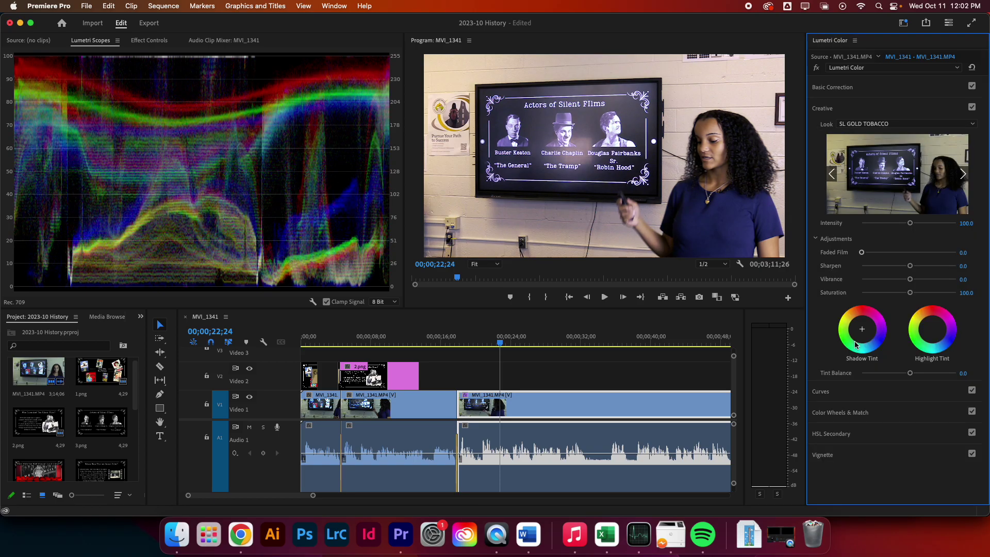
# Compare the SL NOIR 1965 and SL NEUTRAL START looks on the clip, returning to SL NOIR 1965
pyautogui.click(887, 124)
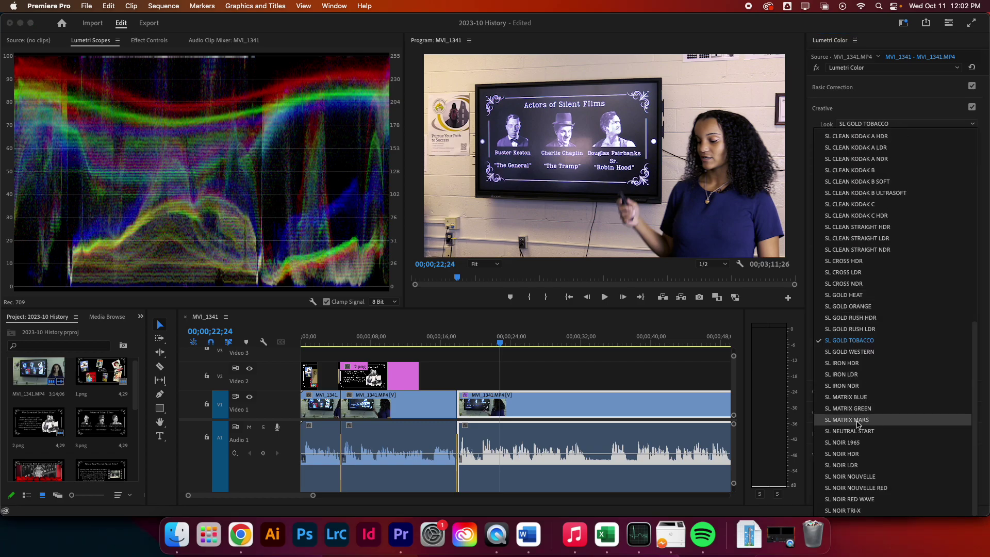
pyautogui.click(850, 443)
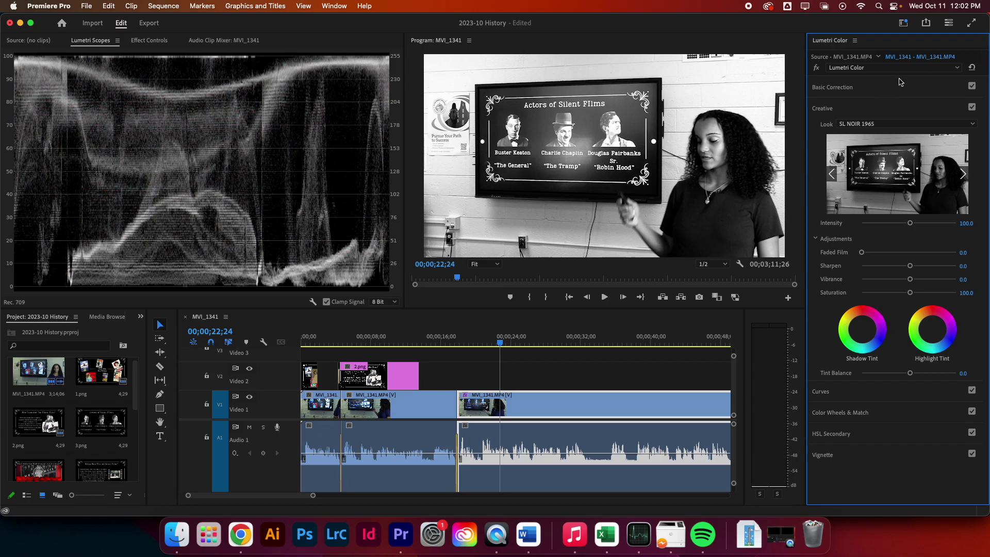
pyautogui.click(894, 124)
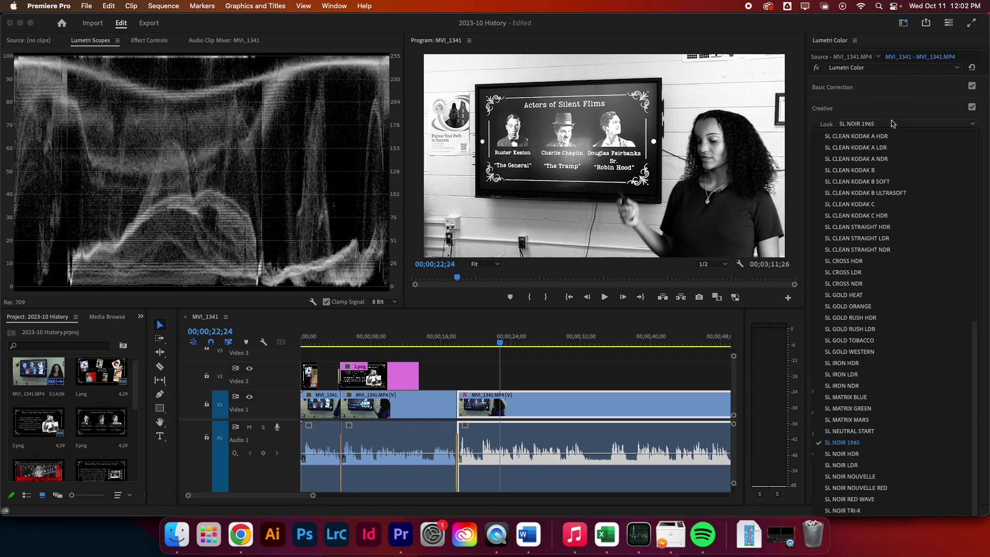
pyautogui.click(886, 433)
pyautogui.click(859, 130)
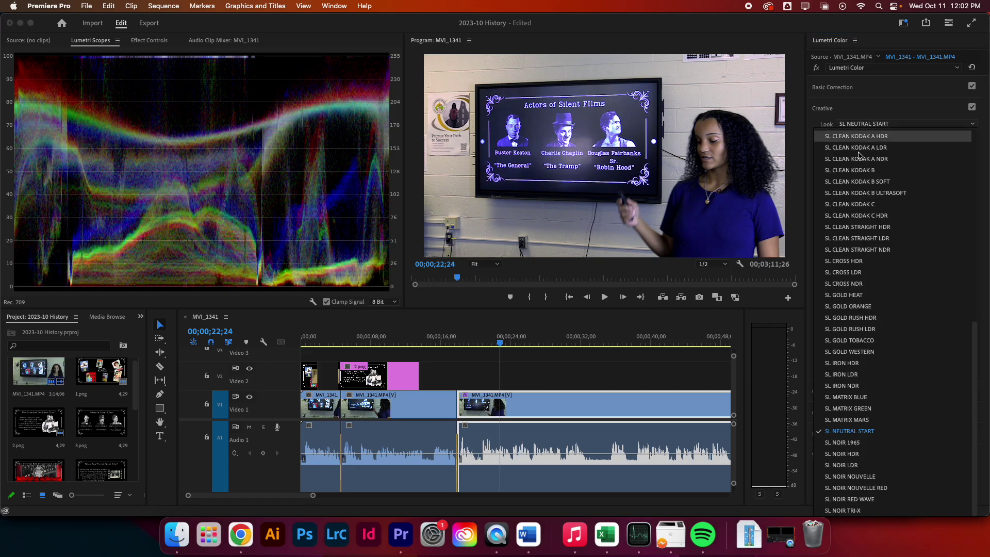
pyautogui.click(837, 446)
# Try the SL NOIR NOUVELLE look on the clip, followed by SL GOLD HEAT
pyautogui.click(860, 130)
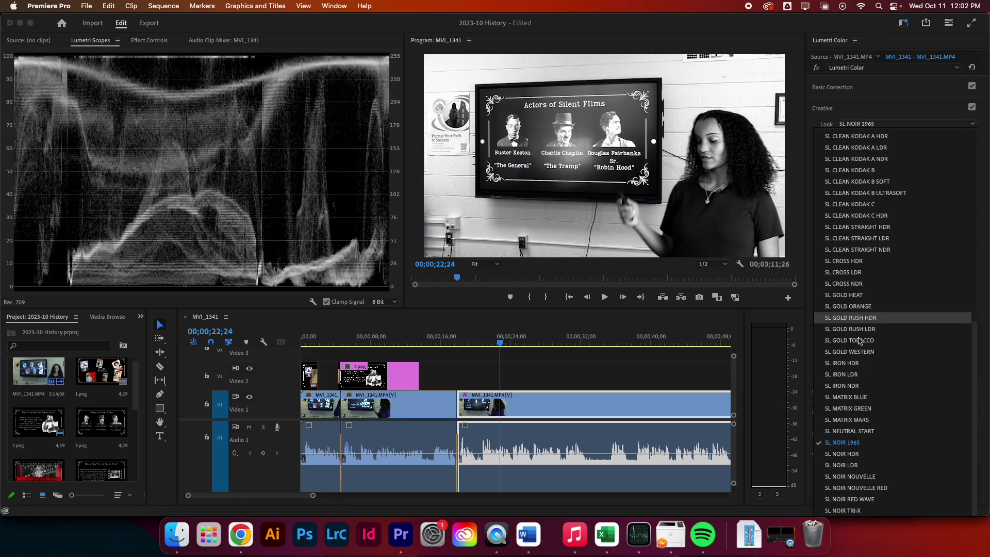
pyautogui.click(850, 477)
pyautogui.click(848, 124)
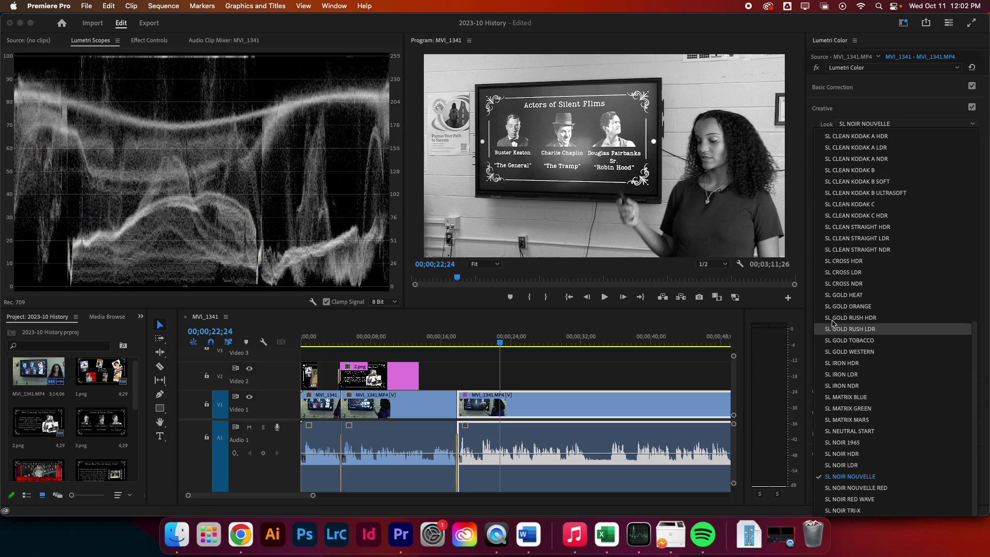
pyautogui.click(843, 294)
# Apply the SL CLEAN KODAK A HDR look to the clip and scrub back into the preceding uncorrected clip to compare
pyautogui.click(859, 126)
pyautogui.click(857, 136)
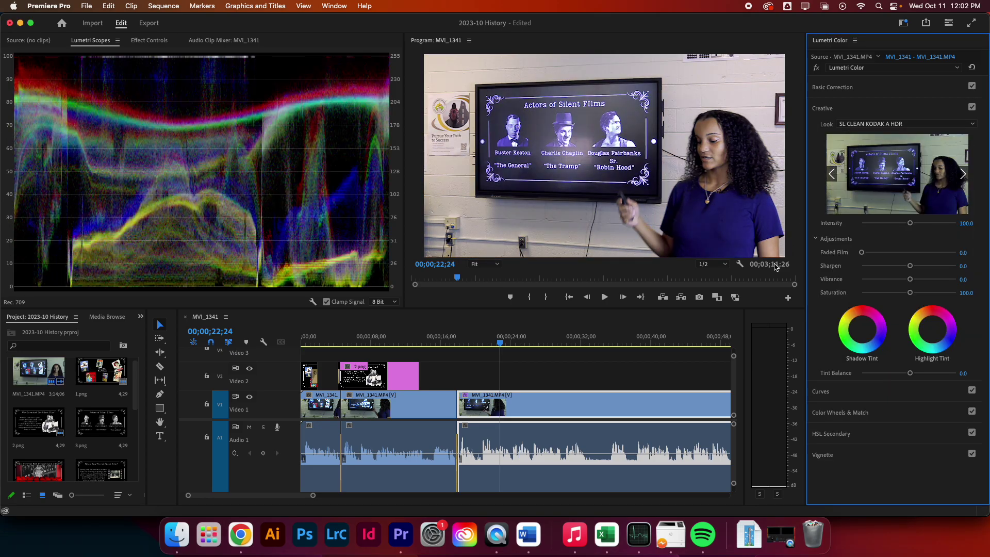
pyautogui.moveTo(482, 342)
pyautogui.mouseDown()
pyautogui.moveTo(442, 343)
pyautogui.moveTo(468, 344)
pyautogui.moveTo(467, 356)
pyautogui.mouseUp()
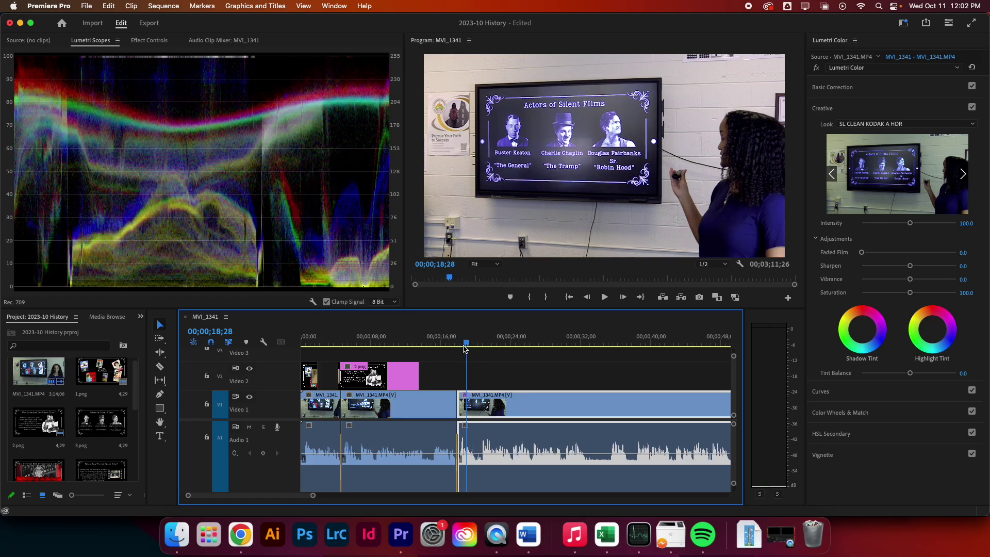
pyautogui.click(877, 126)
pyautogui.click(872, 136)
pyautogui.click(540, 341)
pyautogui.moveTo(543, 339); pyautogui.dragTo(435, 355)
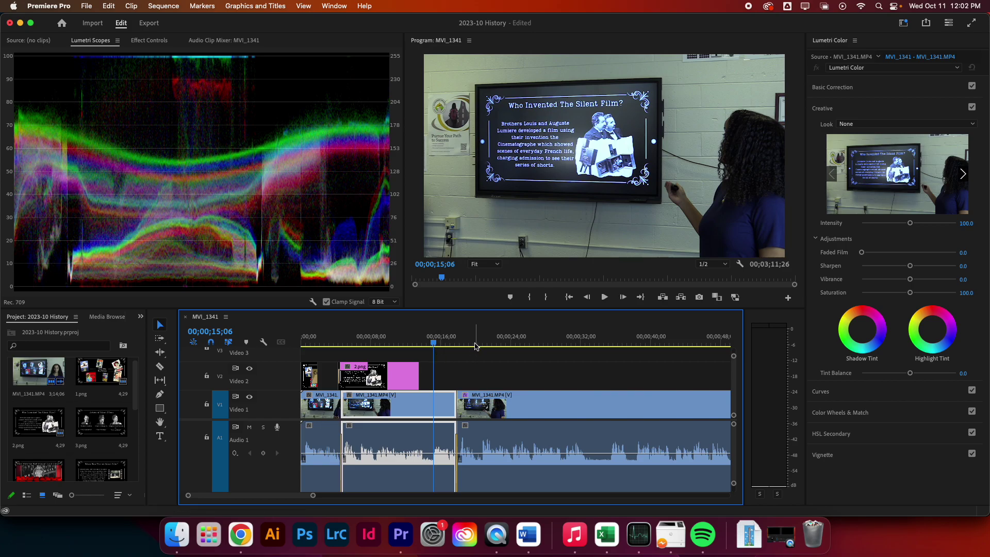
# Copy the color-corrected third MVI_1341.MP4 clip on Video 1 as the source for its attributes
pyautogui.click(550, 401)
pyautogui.rightClick(550, 401)
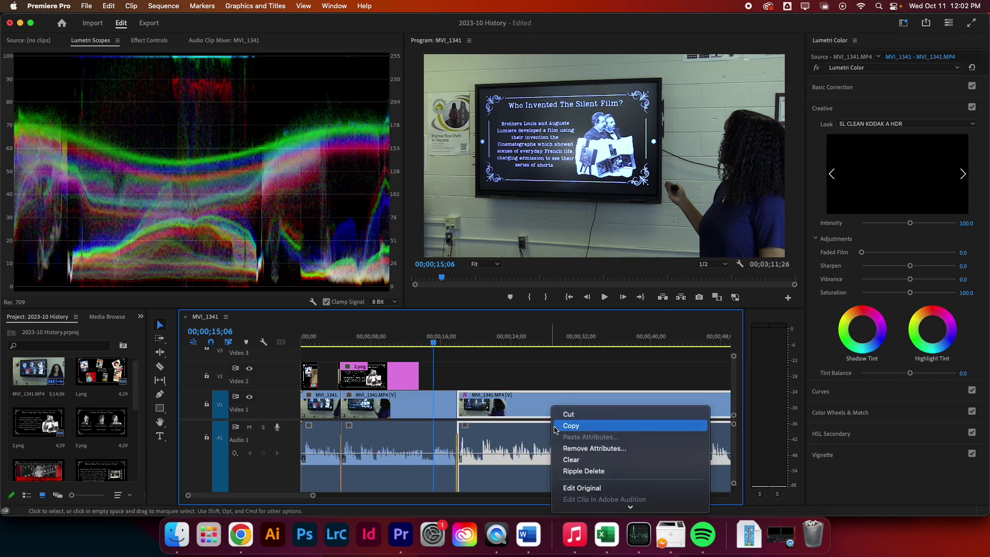
pyautogui.scroll(-3, 588, 475)
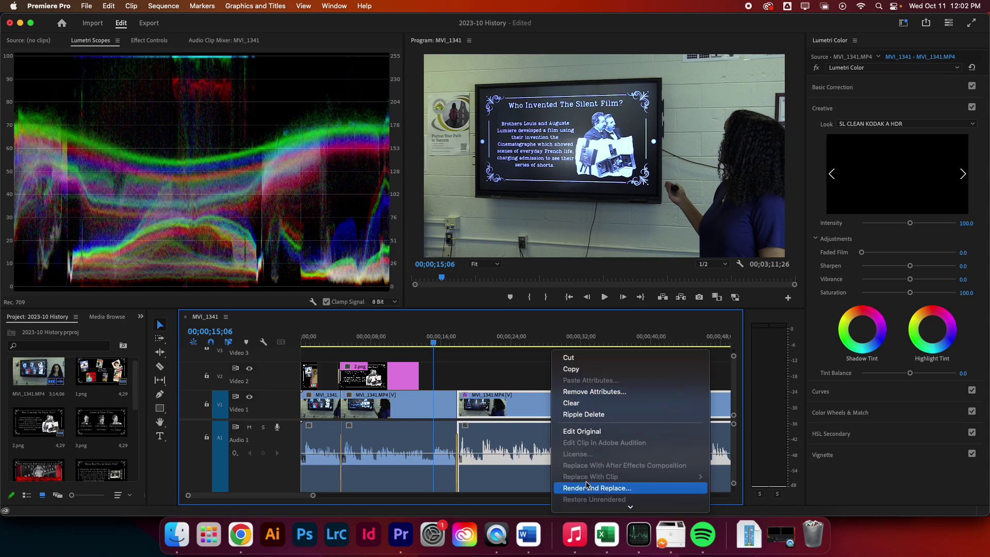
pyautogui.click(591, 368)
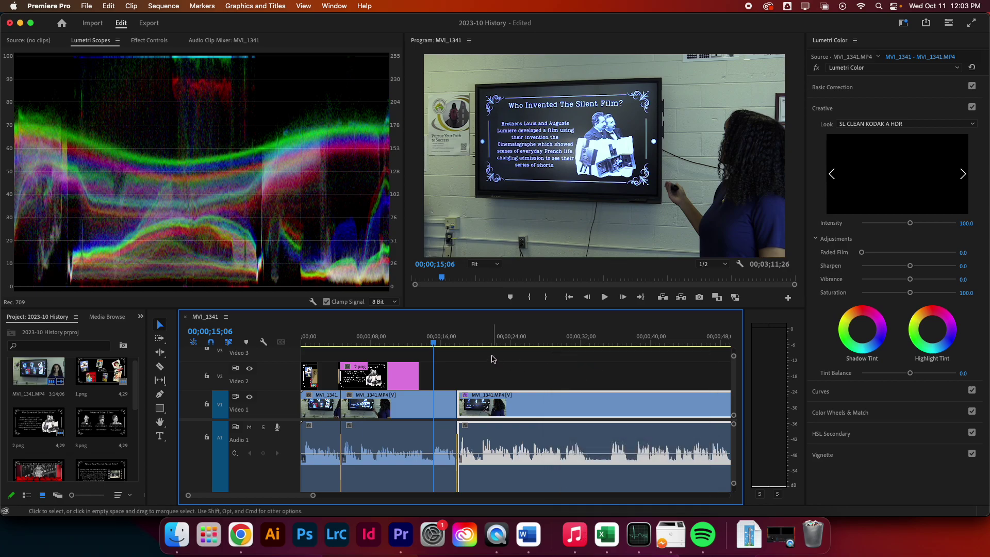
# Paste the copied attributes, including the Lumetri Color effect, onto the second MVI_1341.MP4 clip and scrub across the cut to compare both clips
pyautogui.click(427, 341)
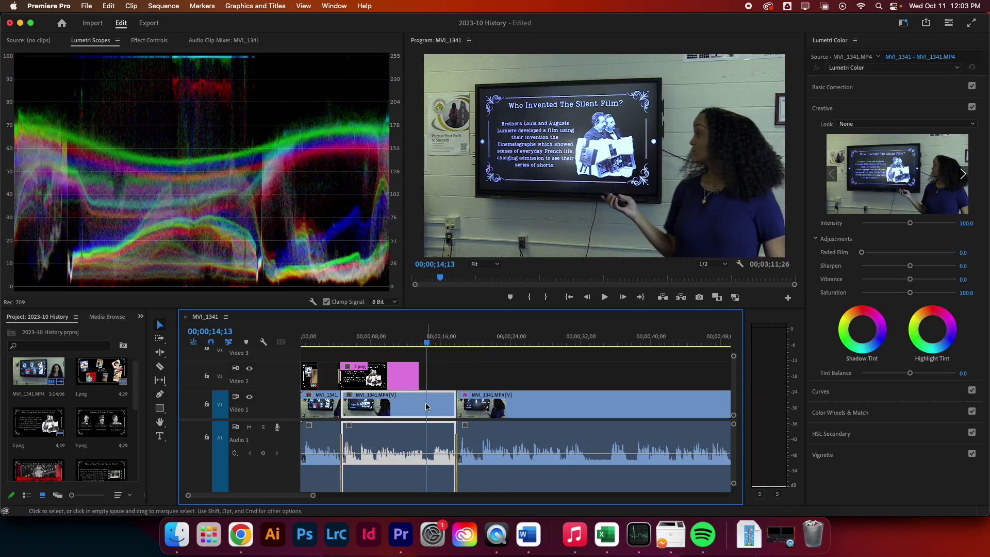
pyautogui.rightClick(425, 405)
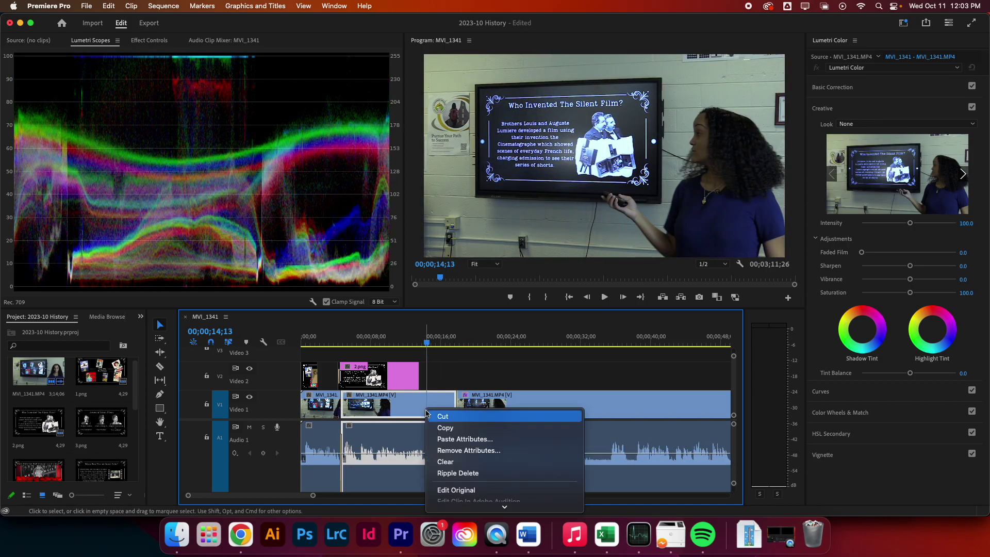
pyautogui.click(441, 440)
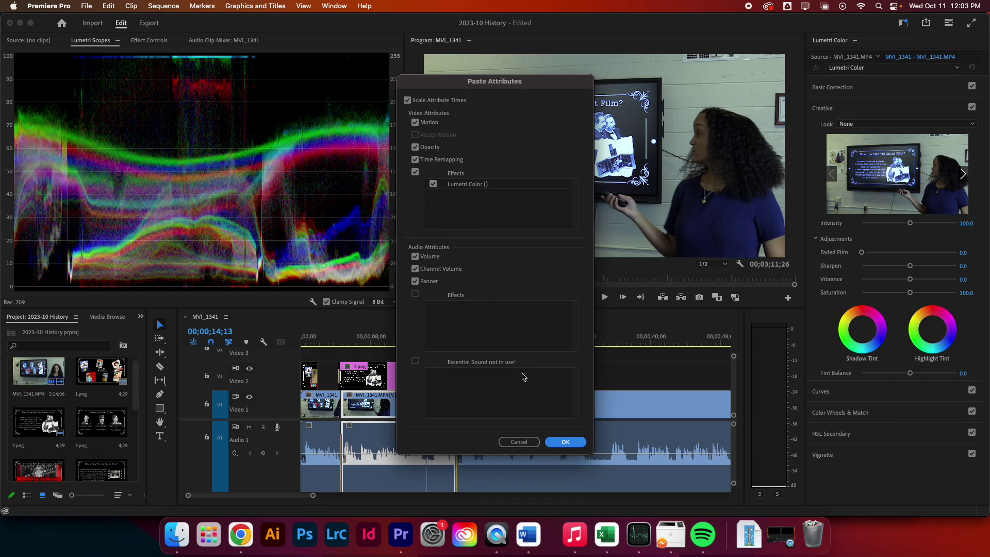
pyautogui.click(564, 441)
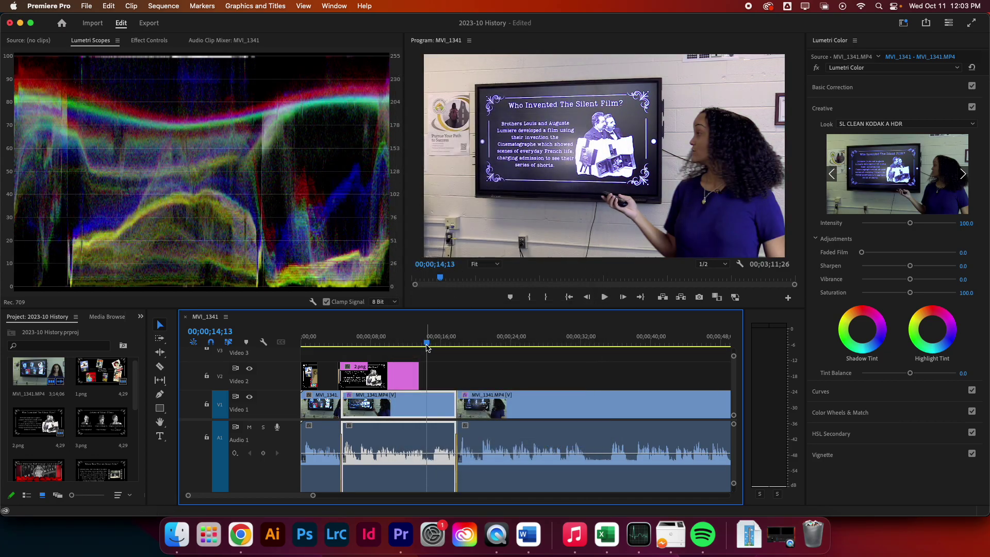
pyautogui.click(472, 347)
pyautogui.moveTo(472, 346)
pyautogui.mouseDown()
pyautogui.moveTo(433, 346)
pyautogui.moveTo(482, 347)
pyautogui.mouseUp()
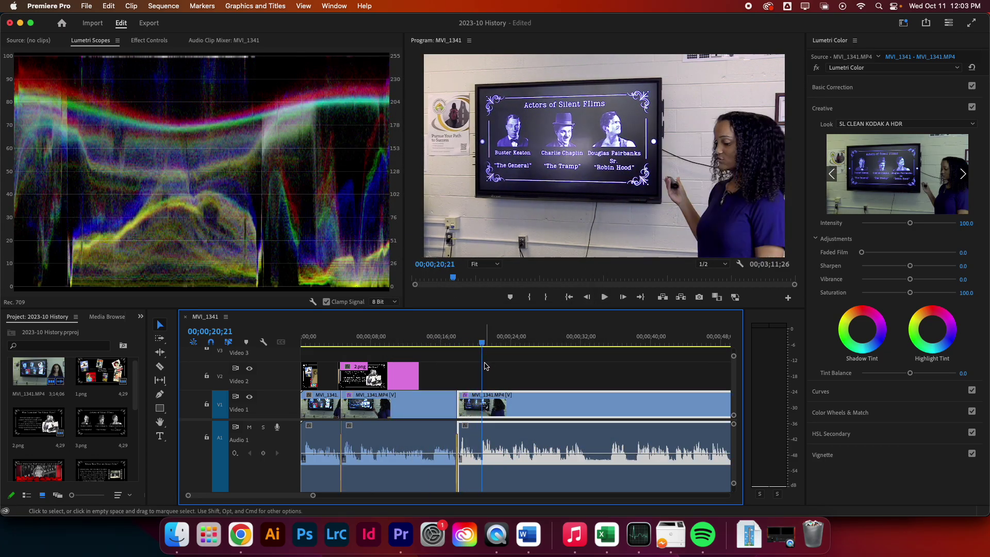